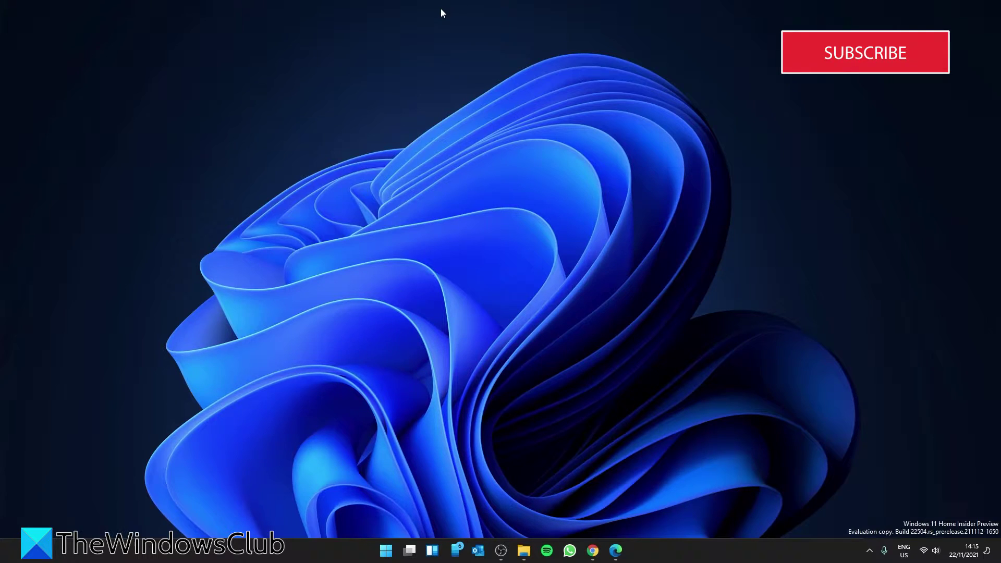
Review the data usage statistics under Network & internet's advanced network settings
{"action": "left_click", "coordinate": [386, 550]}
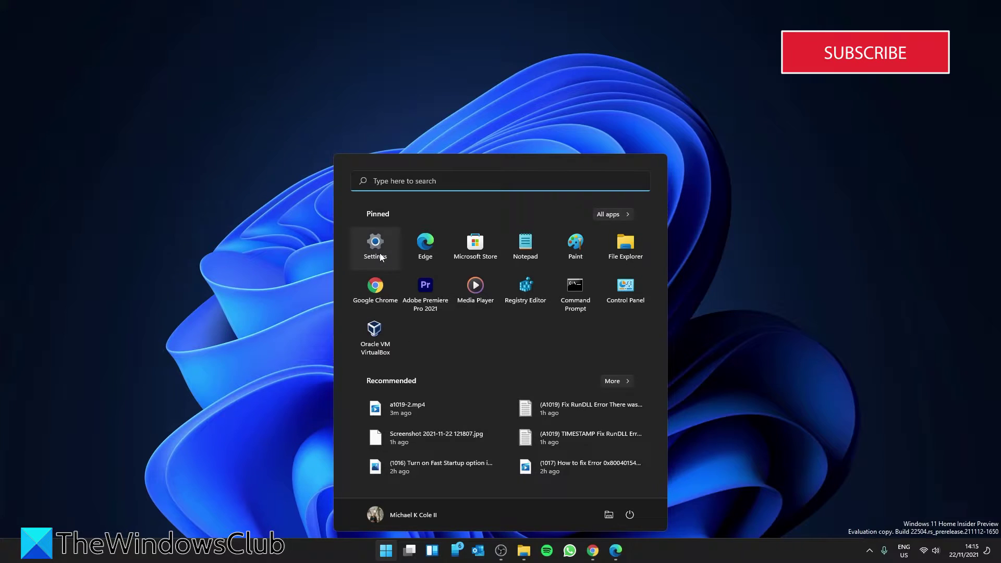
{"action": "left_click", "coordinate": [379, 255]}
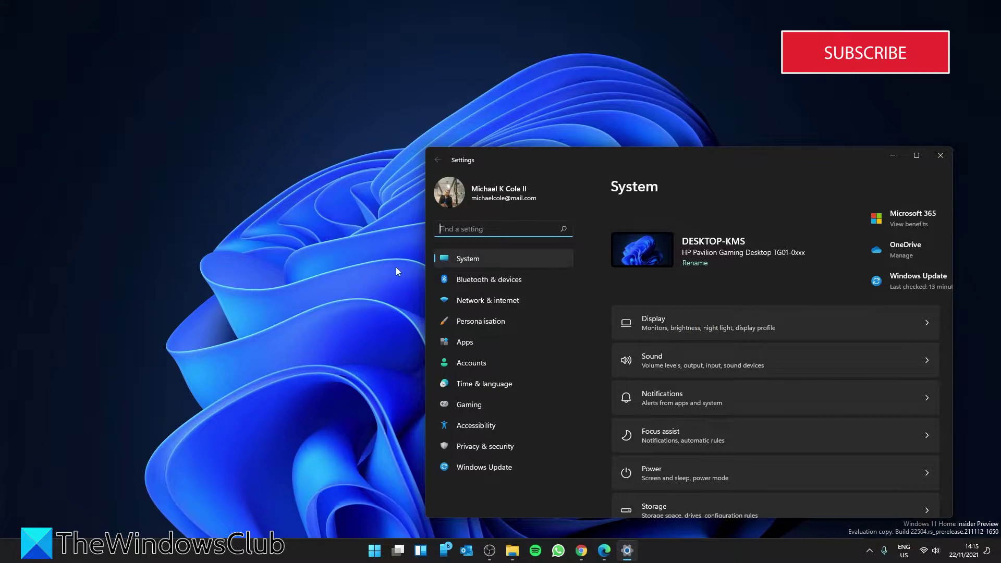
{"action": "left_click", "coordinate": [495, 301]}
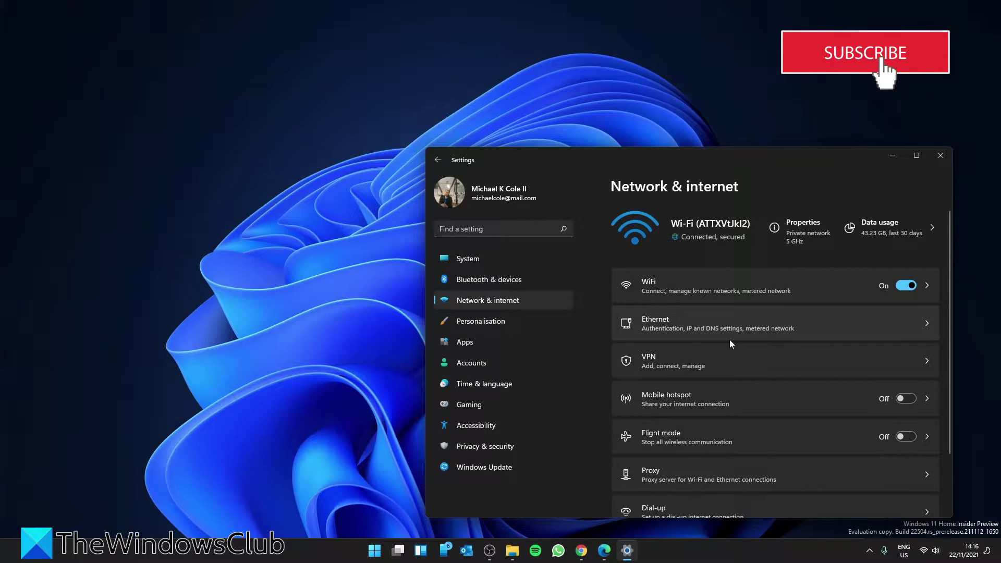
{"action": "scroll", "coordinate": [730, 339], "scroll_direction": "down", "scroll_amount": 1}
{"action": "scroll", "coordinate": [730, 339], "scroll_direction": "down", "scroll_amount": 1}
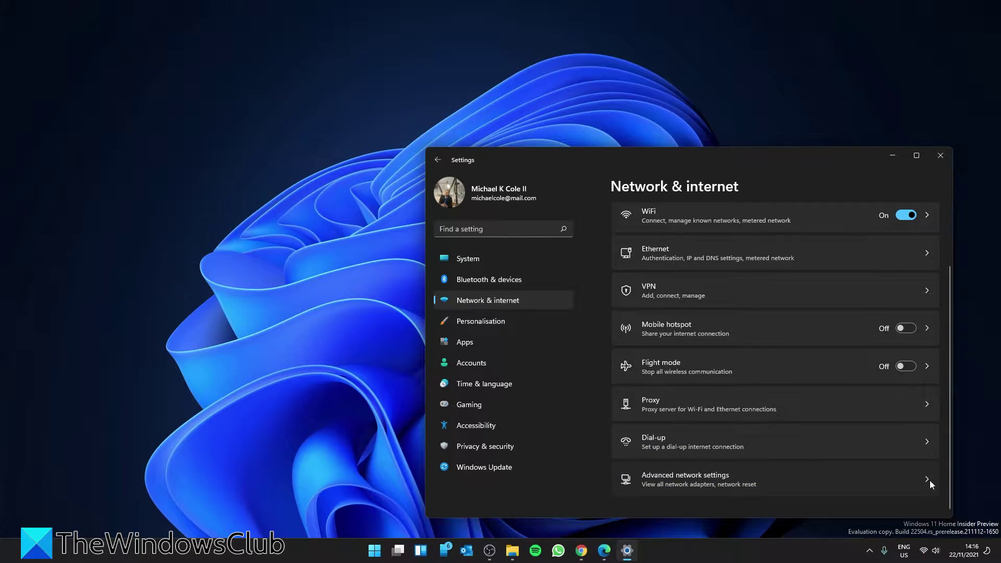
{"action": "left_click", "coordinate": [931, 481]}
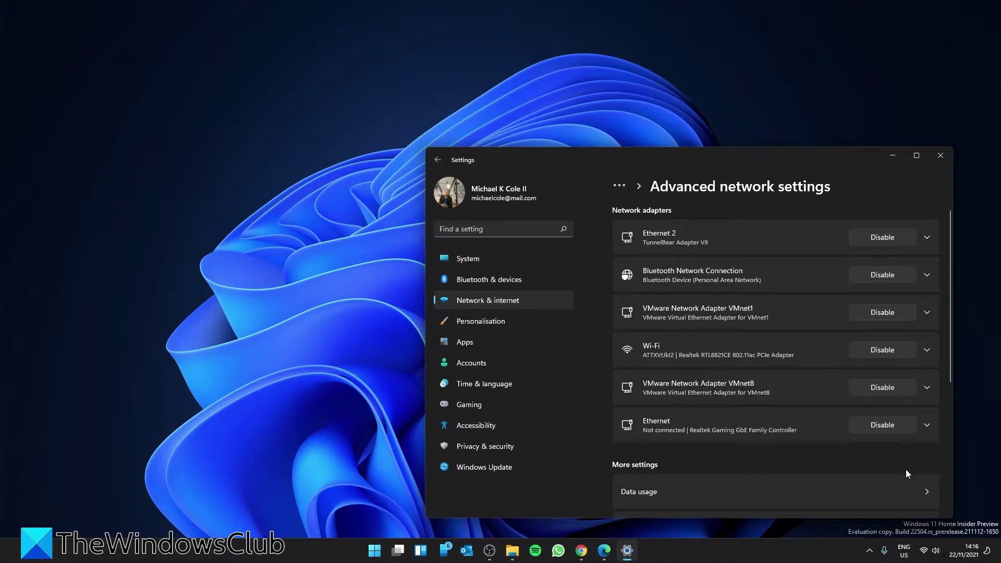
{"action": "left_click", "coordinate": [931, 492]}
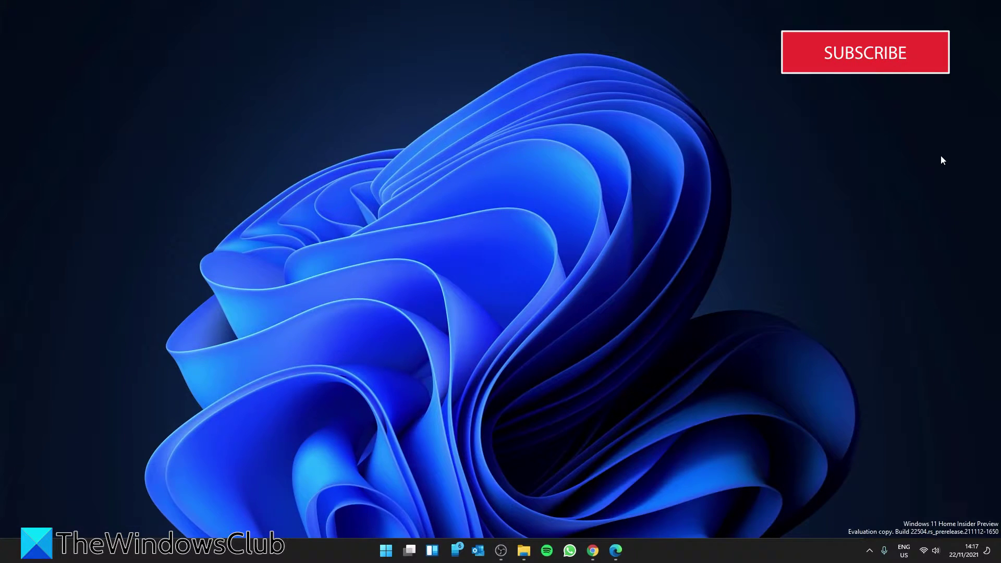
Reopen Settings, view the connected Wi-Fi network's properties, then return to Network & internet
{"action": "left_click", "coordinate": [386, 551]}
{"action": "left_click", "coordinate": [367, 245]}
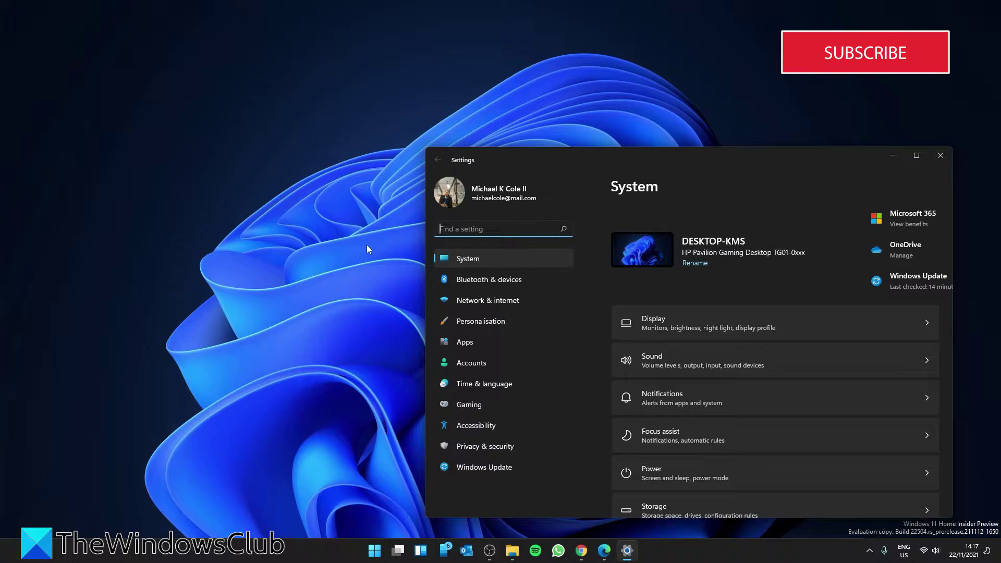
{"action": "left_click", "coordinate": [478, 305]}
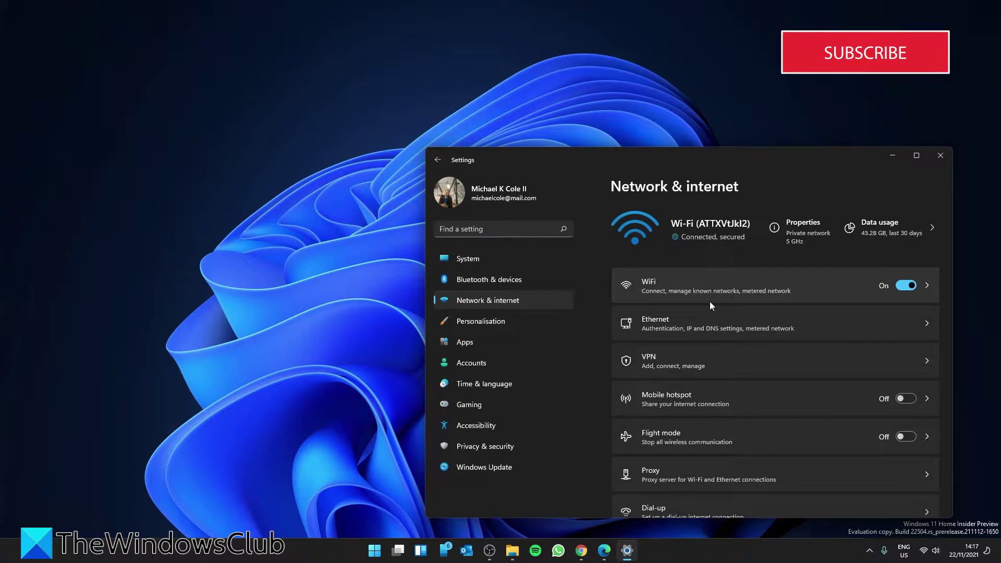
{"action": "left_click", "coordinate": [930, 286]}
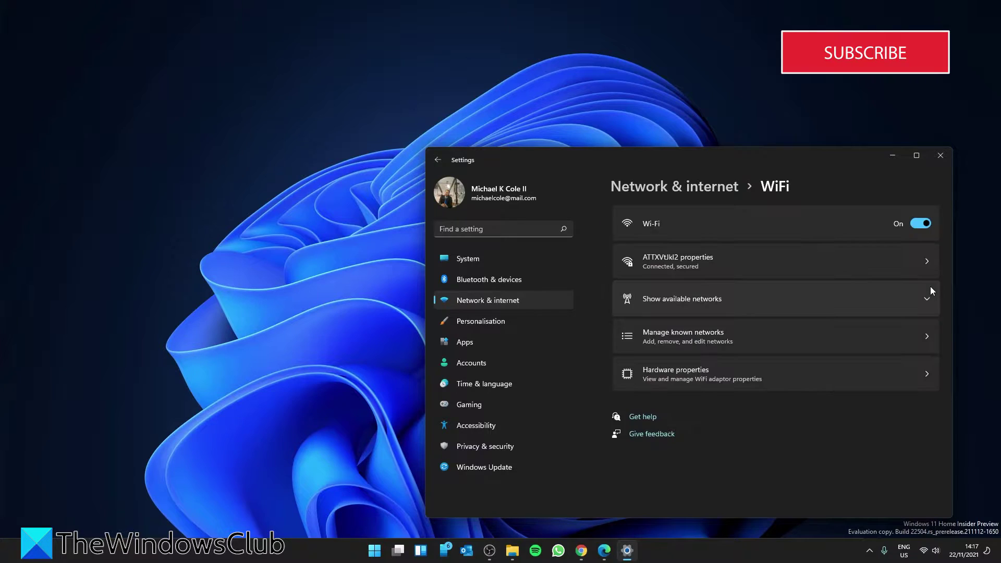
{"action": "left_click", "coordinate": [929, 260]}
{"action": "scroll", "coordinate": [830, 381], "scroll_direction": "down", "scroll_amount": 3}
{"action": "left_click", "coordinate": [775, 186]}
{"action": "left_click", "coordinate": [723, 186]}
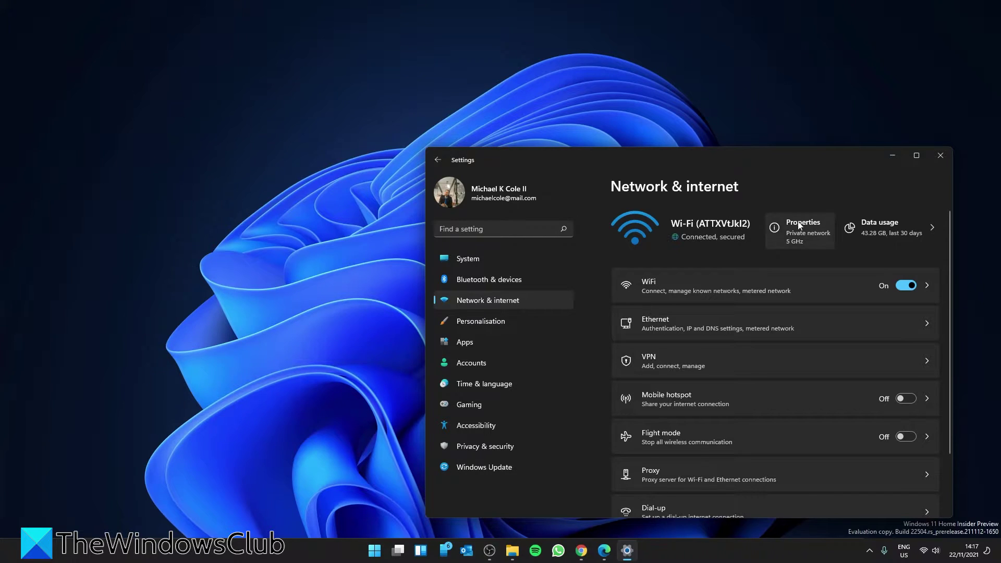
Check the Wi-Fi data usage page, then go to the WiFi settings page
{"action": "left_click", "coordinate": [935, 227]}
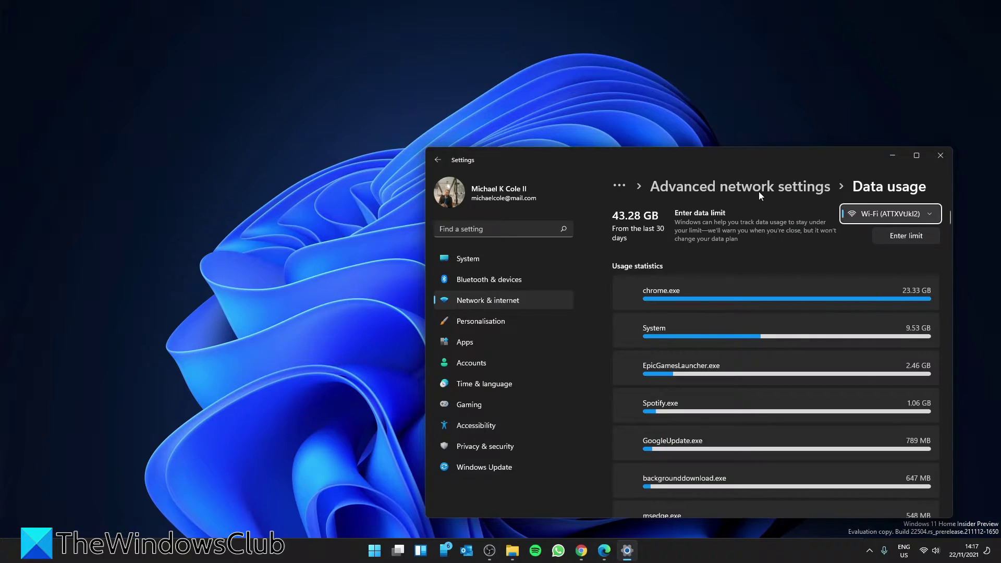
{"action": "left_click", "coordinate": [745, 191]}
{"action": "left_click", "coordinate": [512, 302]}
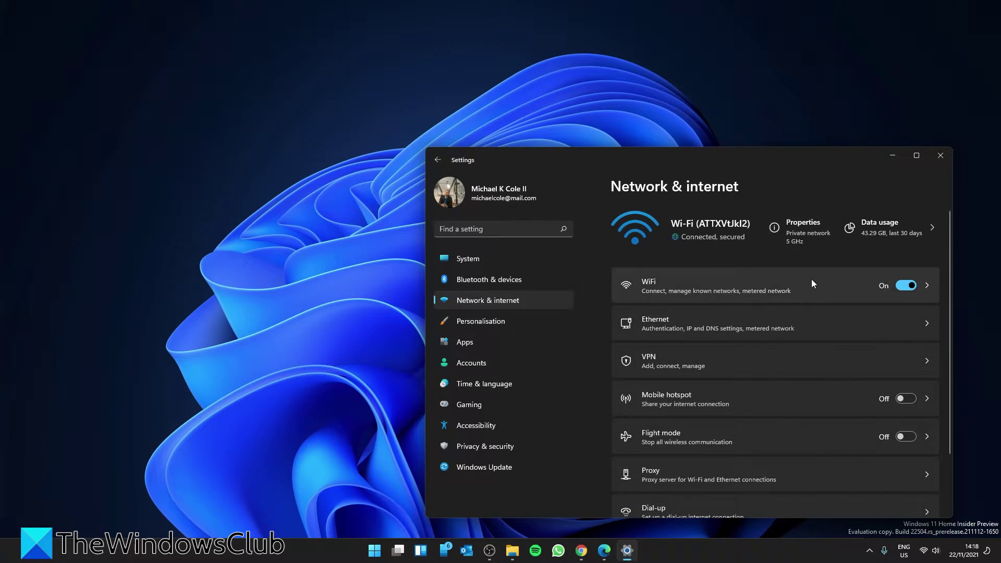
{"action": "left_click", "coordinate": [932, 286]}
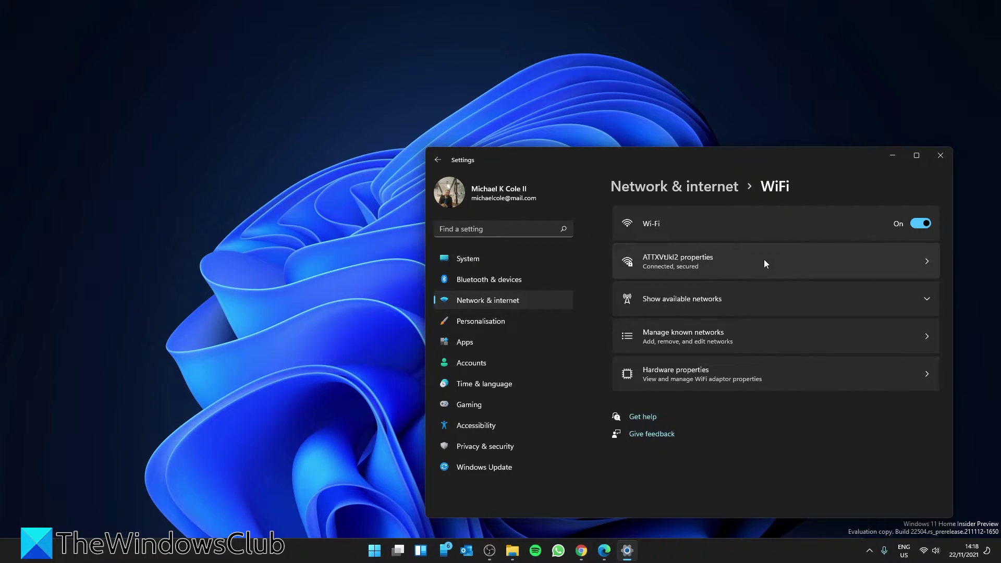
Scroll through the connected network's properties, including metered connection and IP/DNS settings
{"action": "left_click", "coordinate": [924, 268]}
{"action": "scroll", "coordinate": [840, 274], "scroll_direction": "down", "scroll_amount": 3}
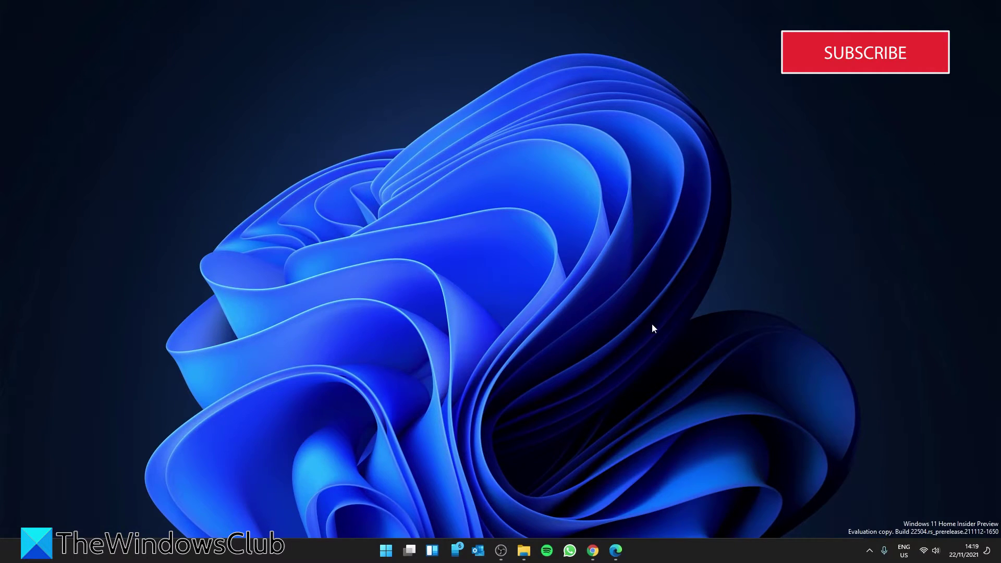
Show the Wi-Fi Status dialog (433.3 Mbps) from Control Panel's Network and Sharing Centre
{"action": "left_click", "coordinate": [386, 550]}
{"action": "left_click", "coordinate": [628, 290]}
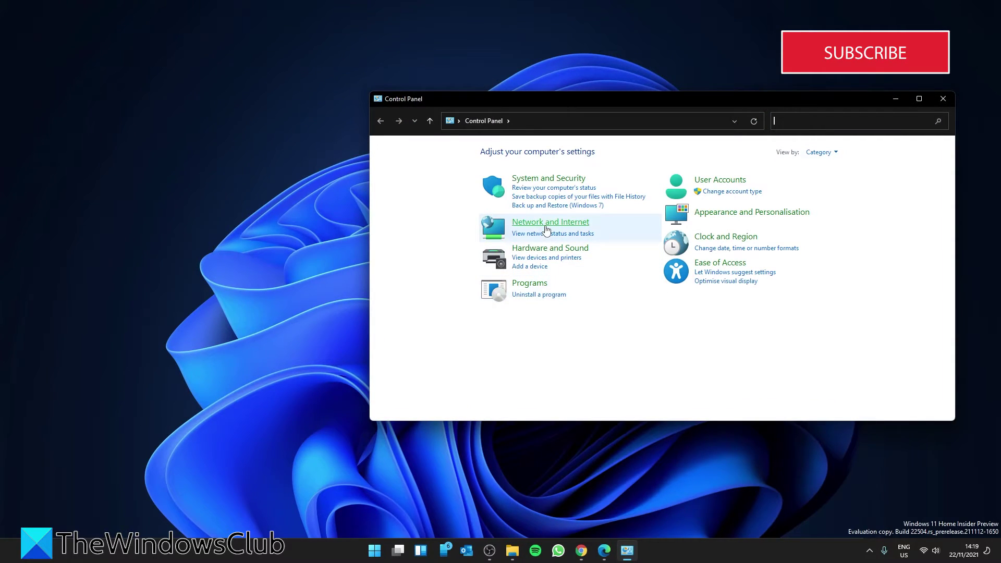
{"action": "left_click", "coordinate": [546, 224]}
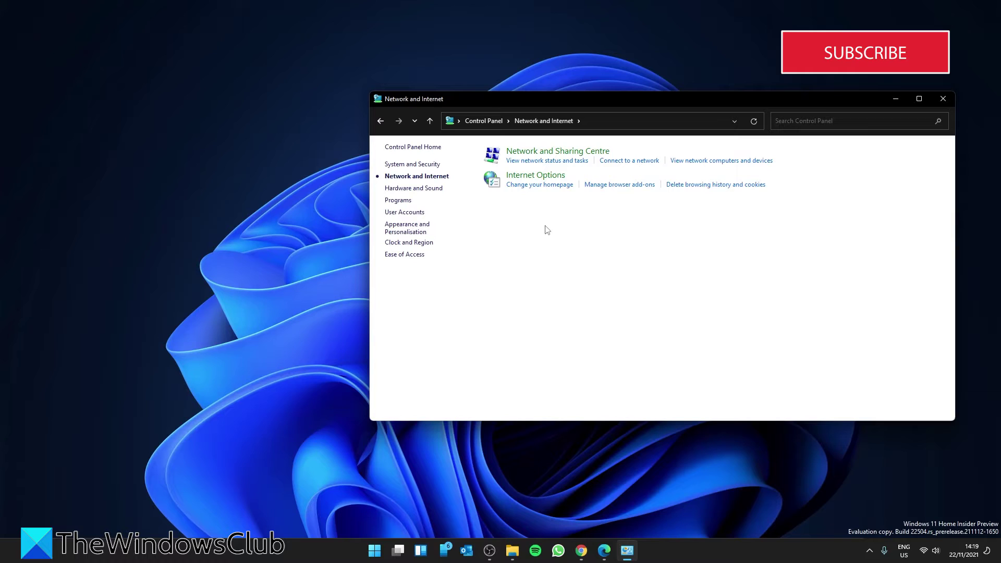
{"action": "left_click", "coordinate": [557, 155]}
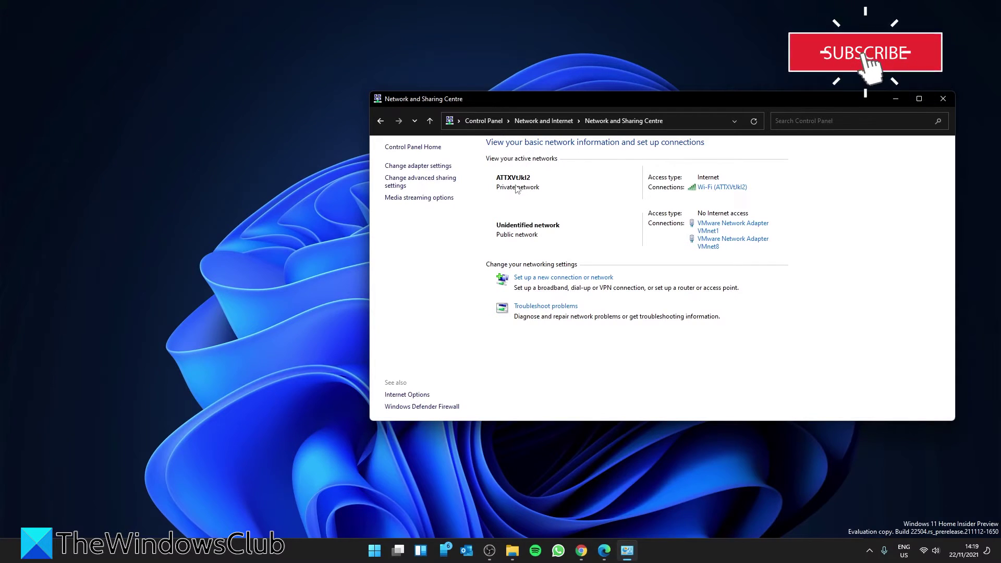
{"action": "left_click", "coordinate": [715, 191]}
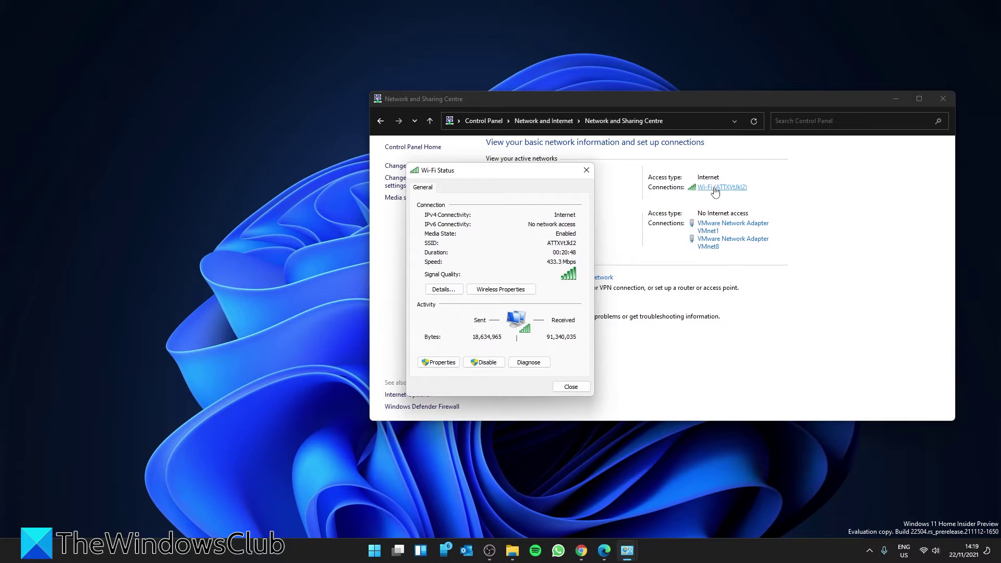
Open the Wi-Fi connection's Properties and its Internet Protocol Version 4 settings
{"action": "left_click", "coordinate": [499, 293]}
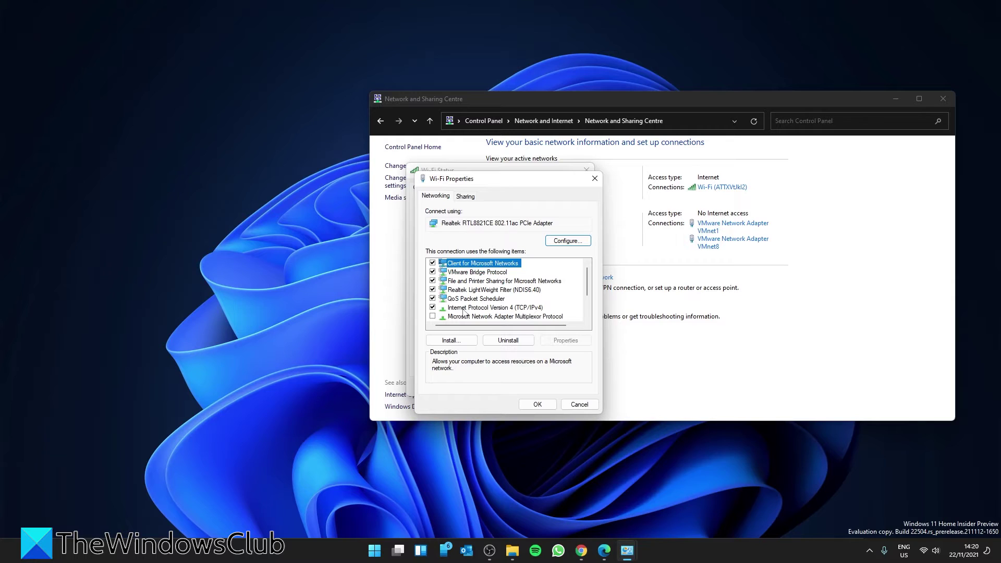
{"action": "double_click", "coordinate": [463, 309]}
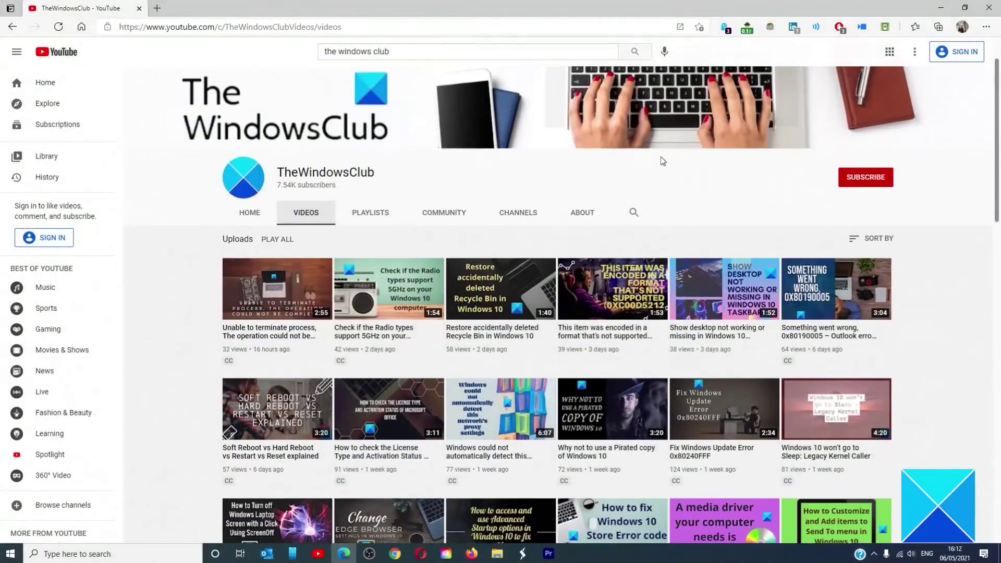
Scroll down and back up through TheWindowsClub's uploaded videos on the Videos tab
{"action": "scroll", "coordinate": [661, 156], "scroll_direction": "down", "scroll_amount": 5}
{"action": "scroll", "coordinate": [661, 161], "scroll_direction": "down", "scroll_amount": 12}
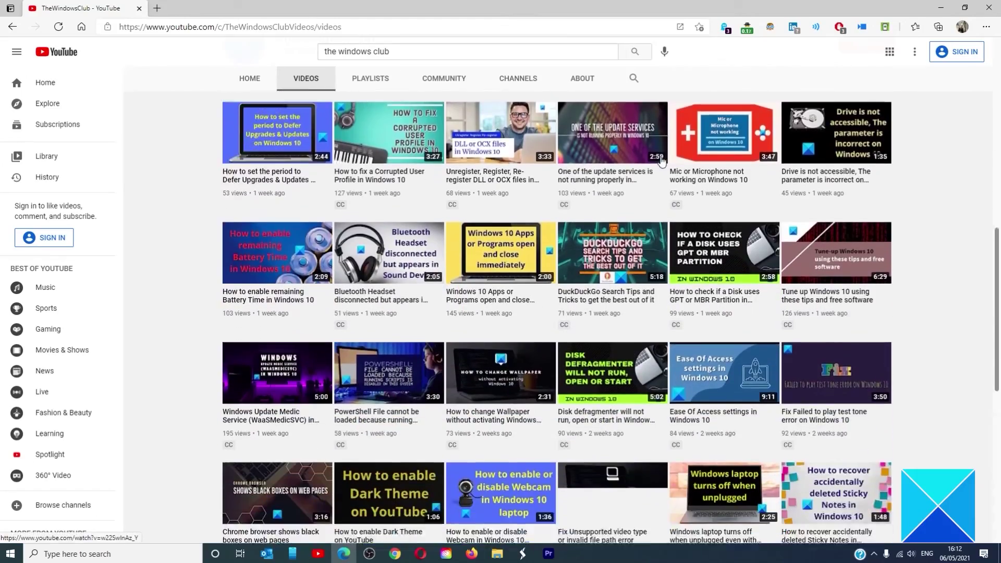
{"action": "scroll", "coordinate": [661, 161], "scroll_direction": "up", "scroll_amount": 10}
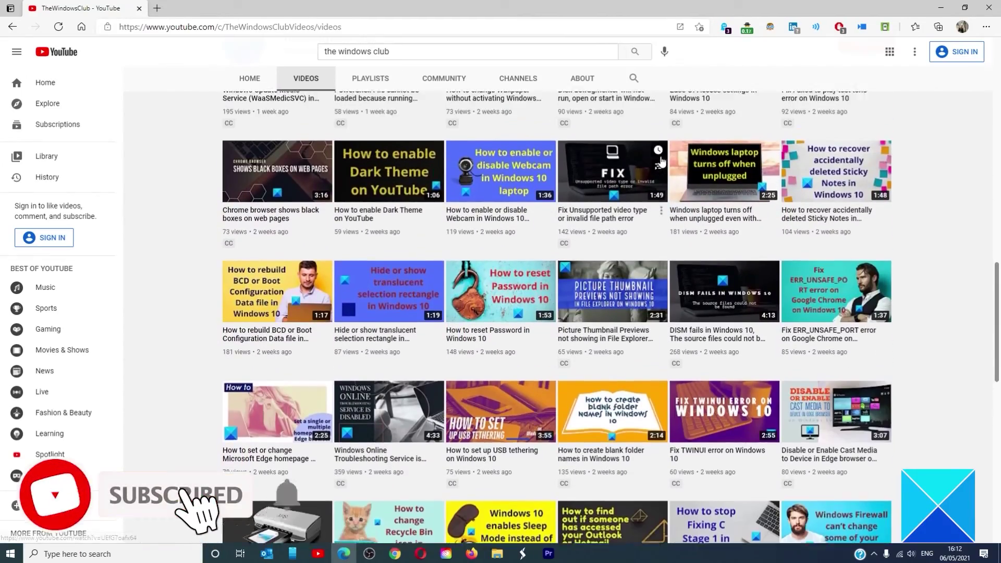
{"action": "scroll", "coordinate": [662, 160], "scroll_direction": "up", "scroll_amount": 10}
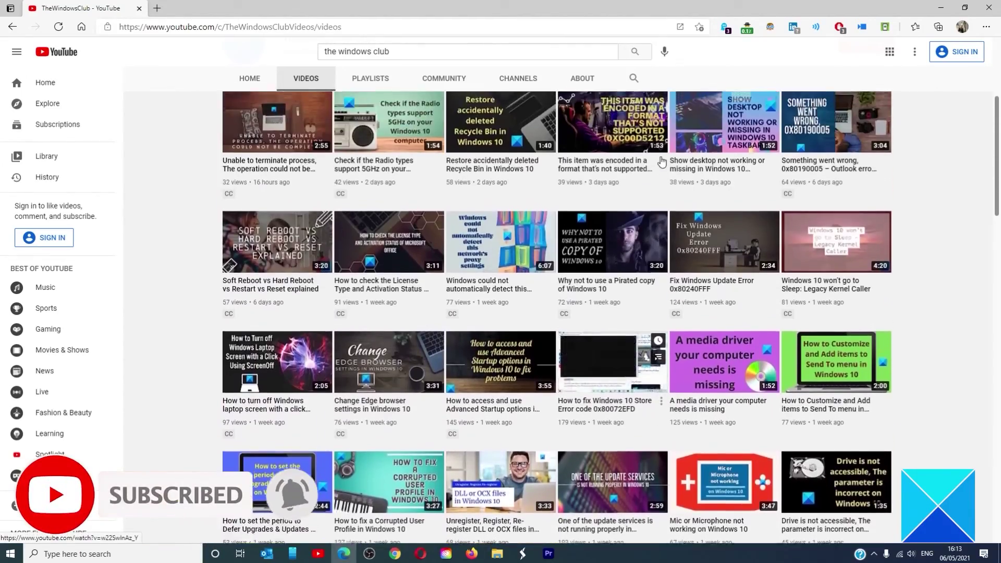